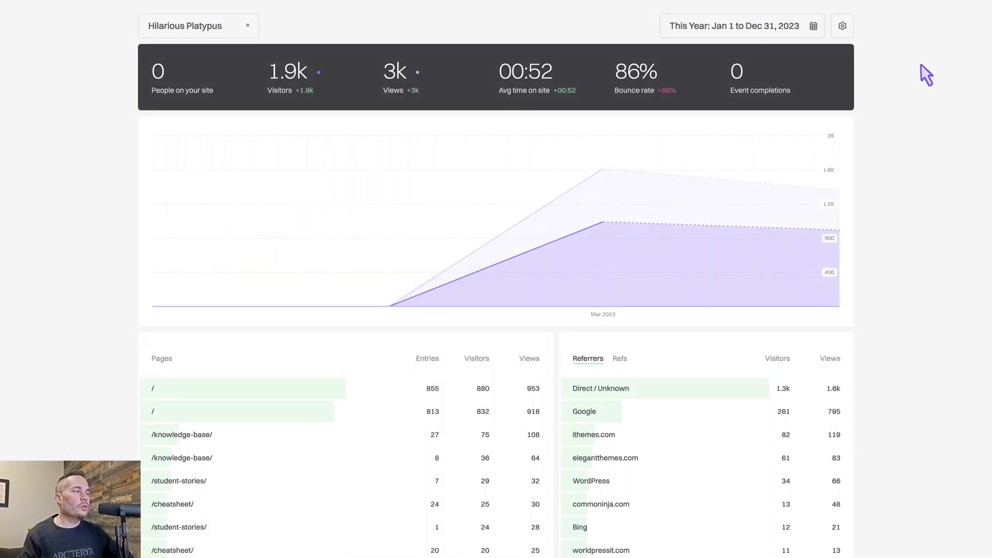
- From the settings Imports page, create a new data import with Google Analytics as provider
{"action": "left_click", "coordinate": [843, 25]}
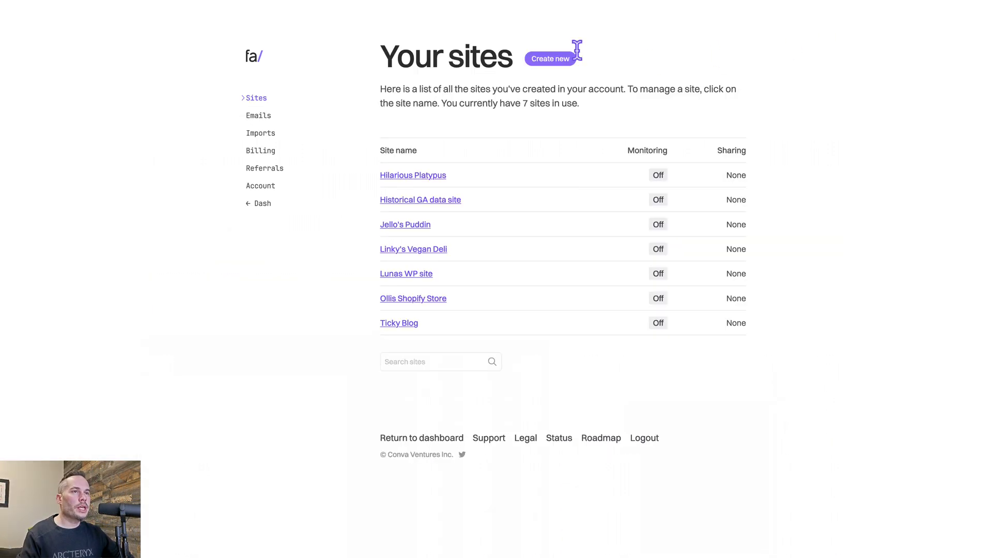
{"action": "left_click", "coordinate": [261, 133]}
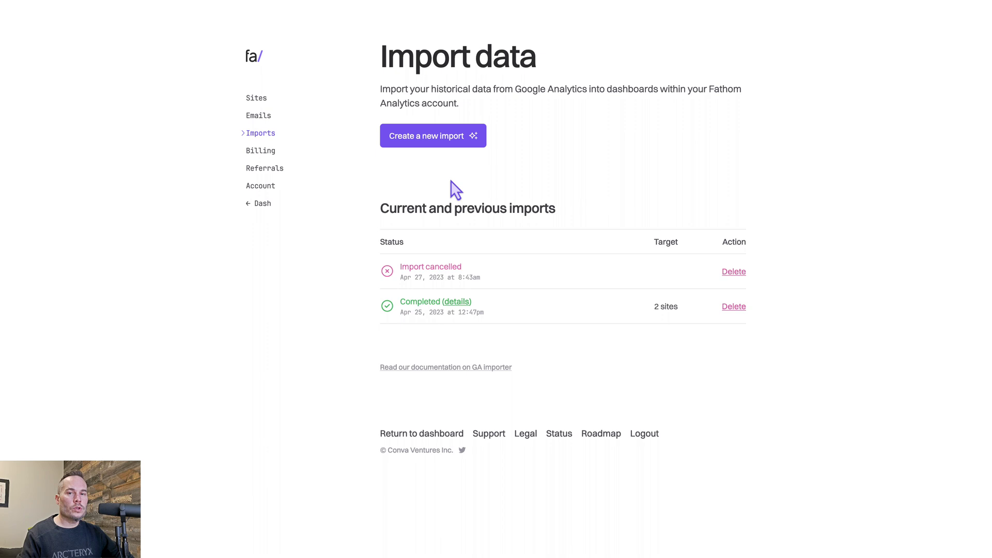
{"action": "left_click", "coordinate": [440, 147]}
{"action": "left_click", "coordinate": [381, 135]}
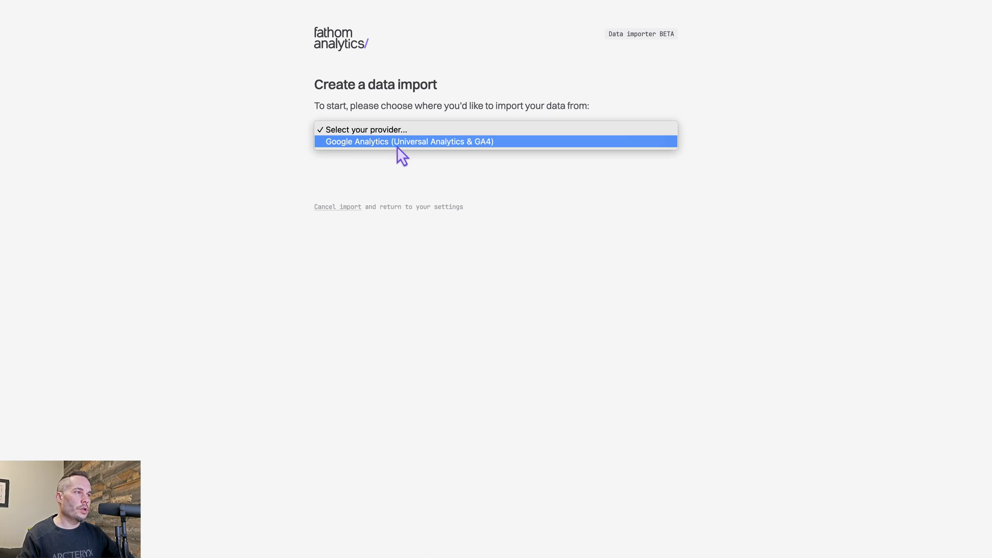
{"action": "left_click", "coordinate": [468, 143]}
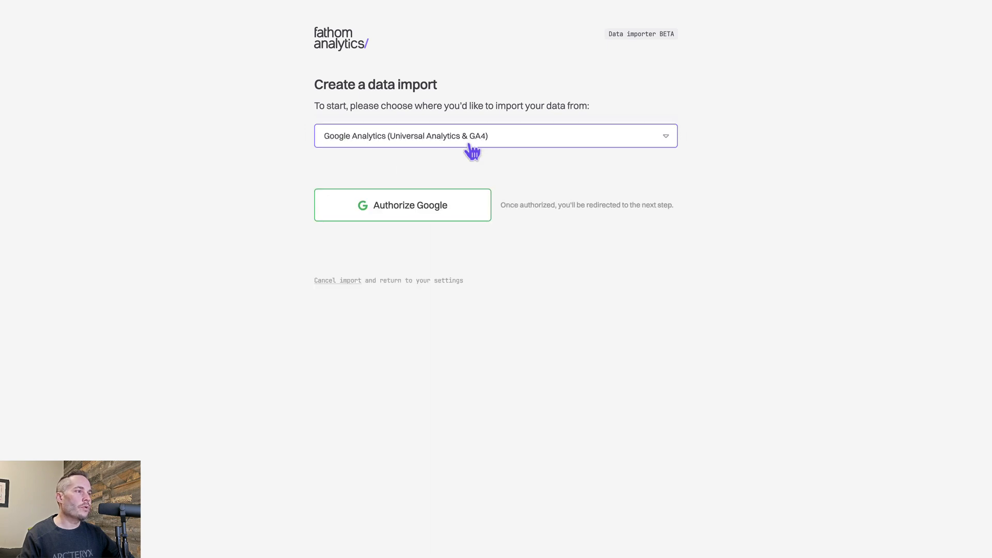
- Authorize the Fathom GA Importer with the listed Google account and grant it access
{"action": "left_click", "coordinate": [396, 209]}
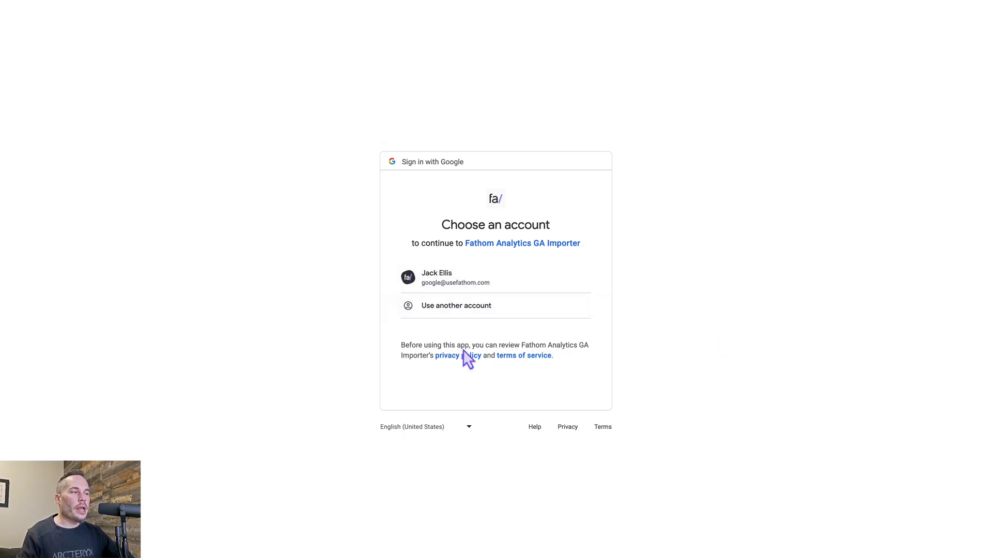
{"action": "left_click", "coordinate": [467, 289]}
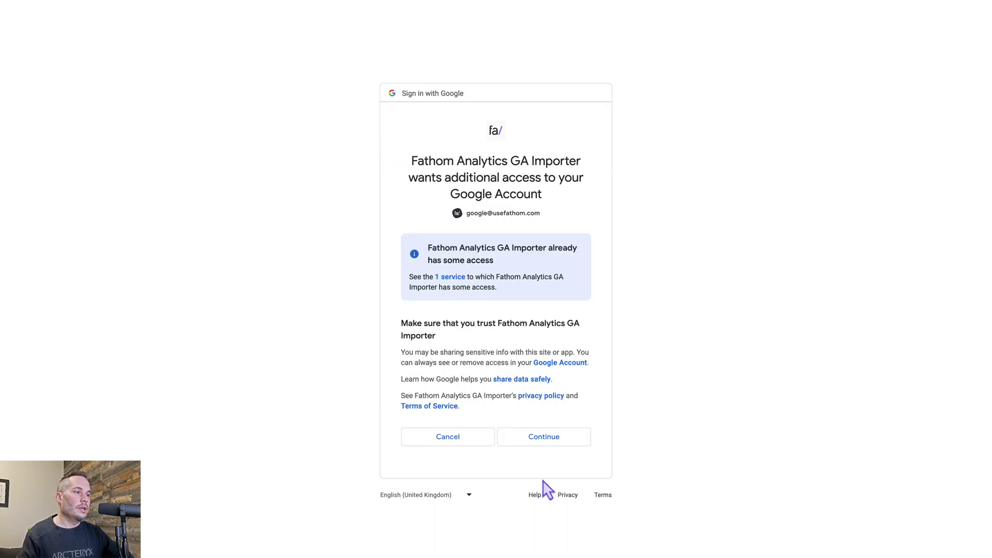
{"action": "left_click", "coordinate": [543, 436]}
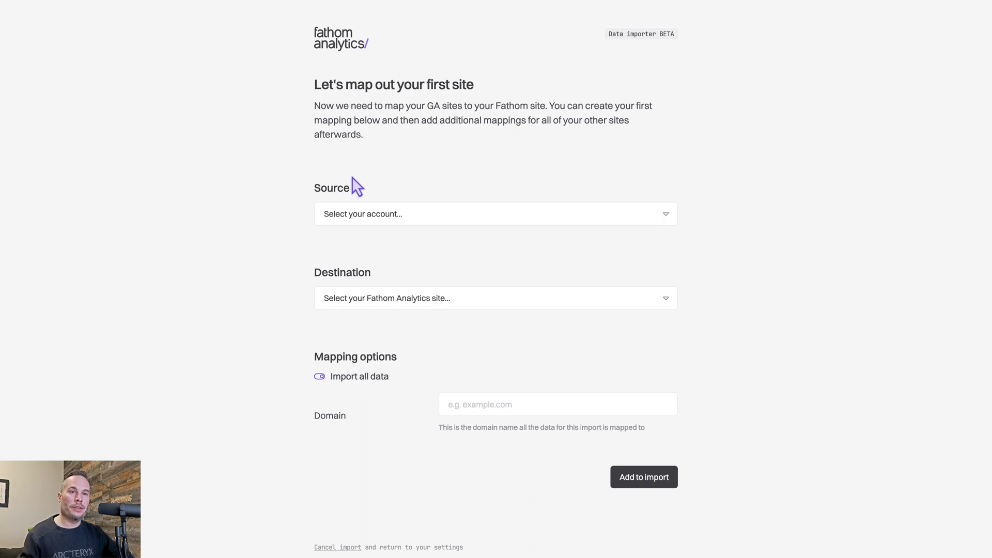
- Choose the Lunas WP site account, Bakery Site property and All Web Site Data view as source
{"action": "left_click", "coordinate": [366, 214]}
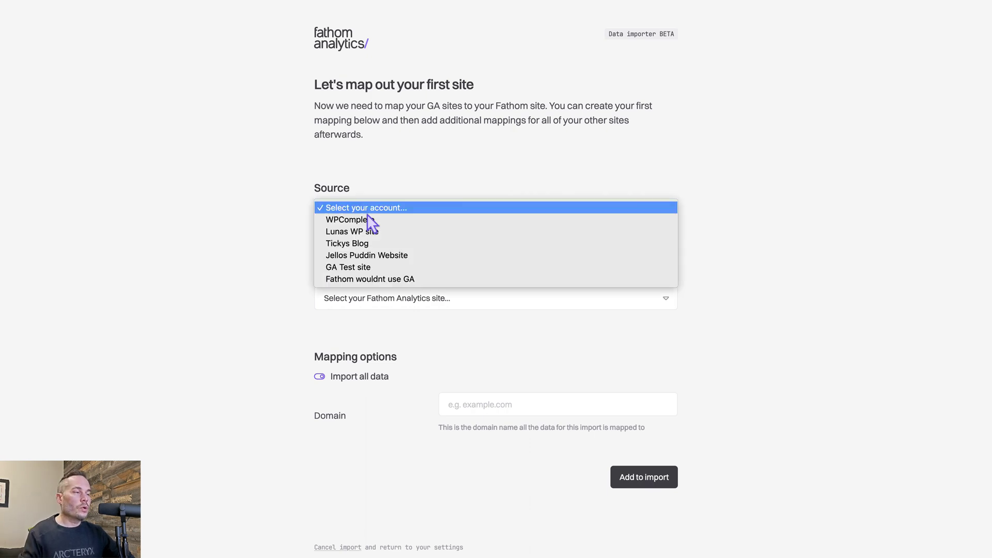
{"action": "left_click", "coordinate": [426, 232]}
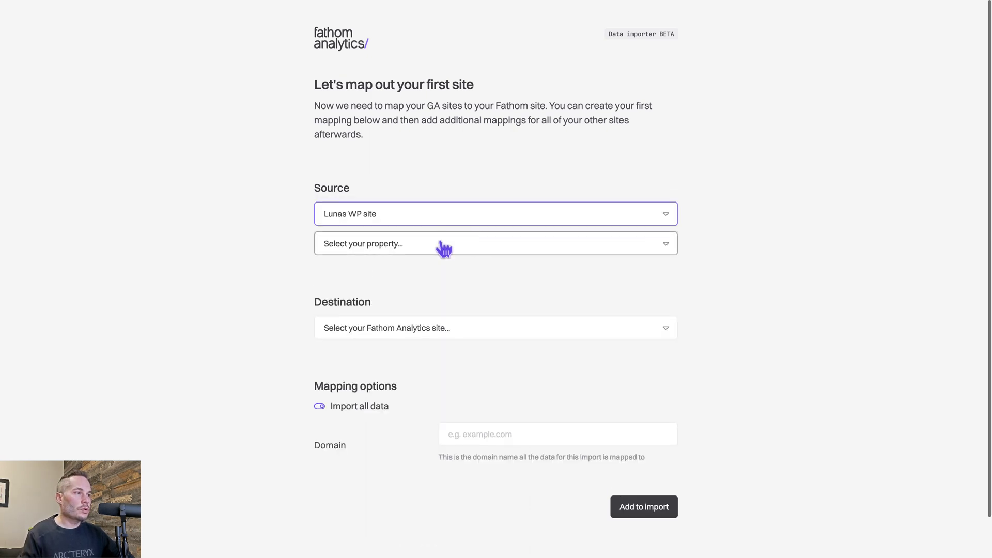
{"action": "left_click", "coordinate": [443, 246]}
{"action": "left_click", "coordinate": [387, 249]}
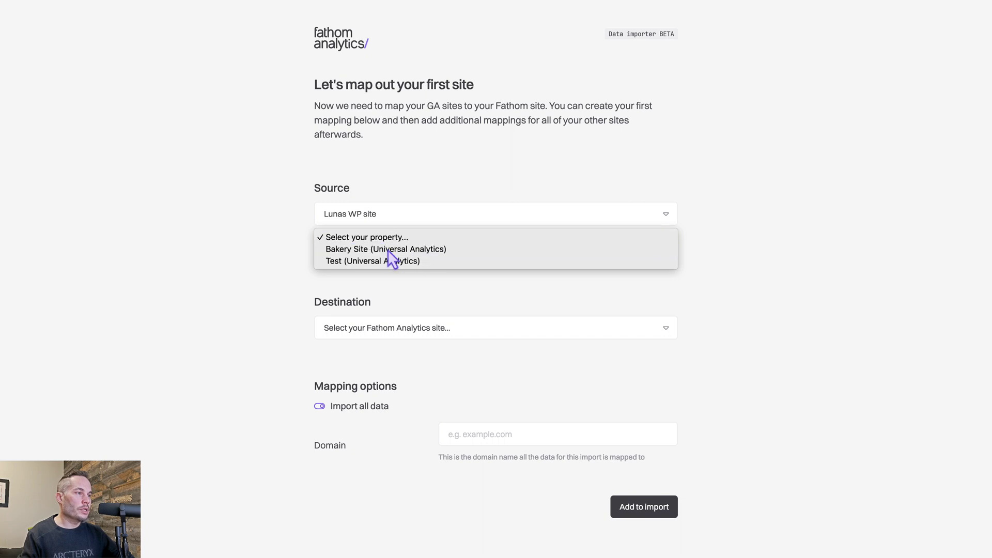
{"action": "left_click", "coordinate": [388, 273]}
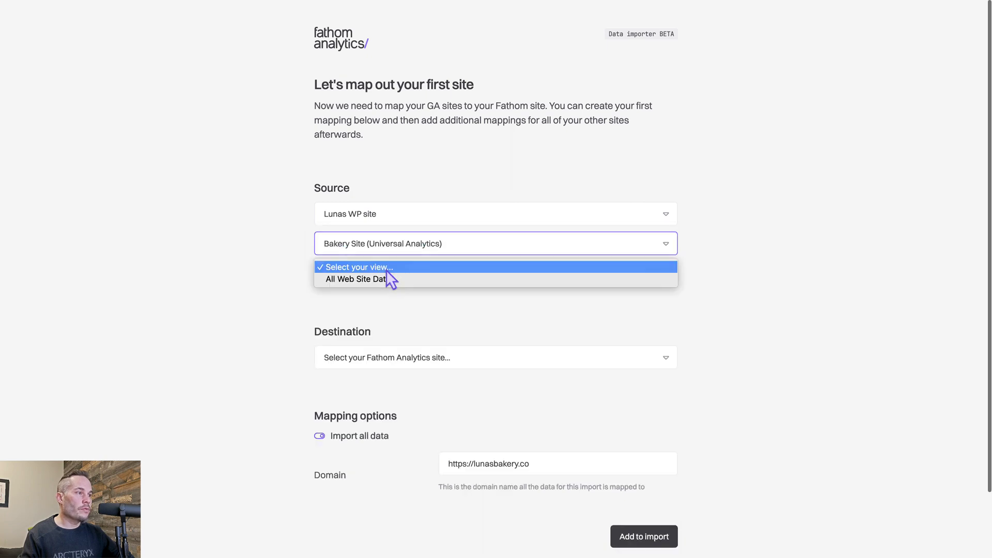
{"action": "left_click", "coordinate": [412, 280]}
- Send it to the Lunas WP site with Import all data on, and add the mapping
{"action": "left_click", "coordinate": [396, 358]}
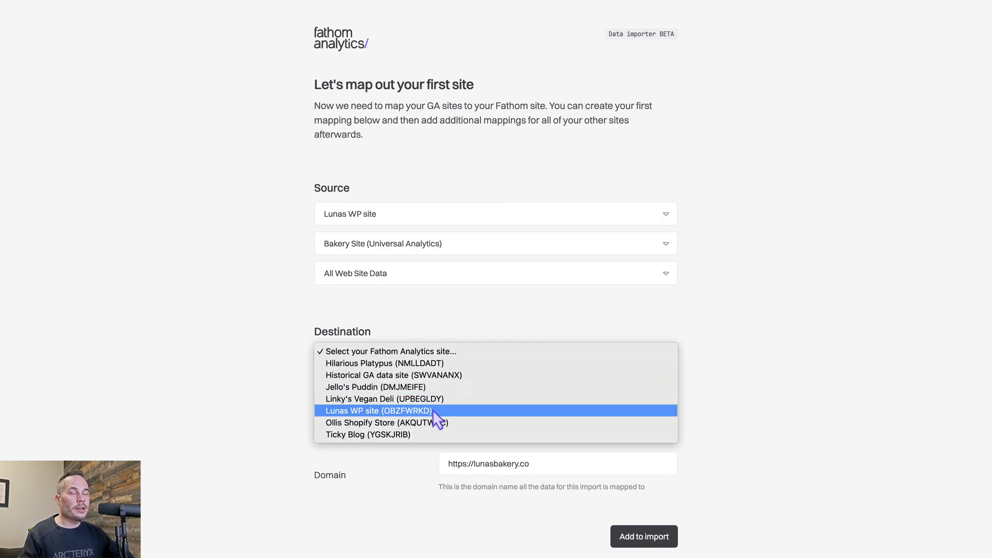
{"action": "left_click", "coordinate": [353, 411]}
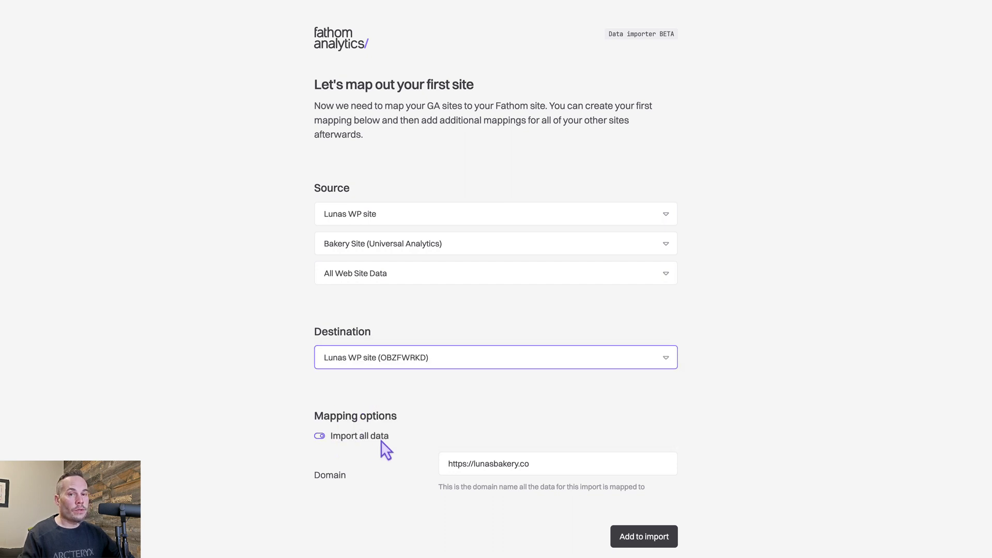
{"action": "left_click", "coordinate": [320, 436]}
{"action": "left_click", "coordinate": [467, 442]}
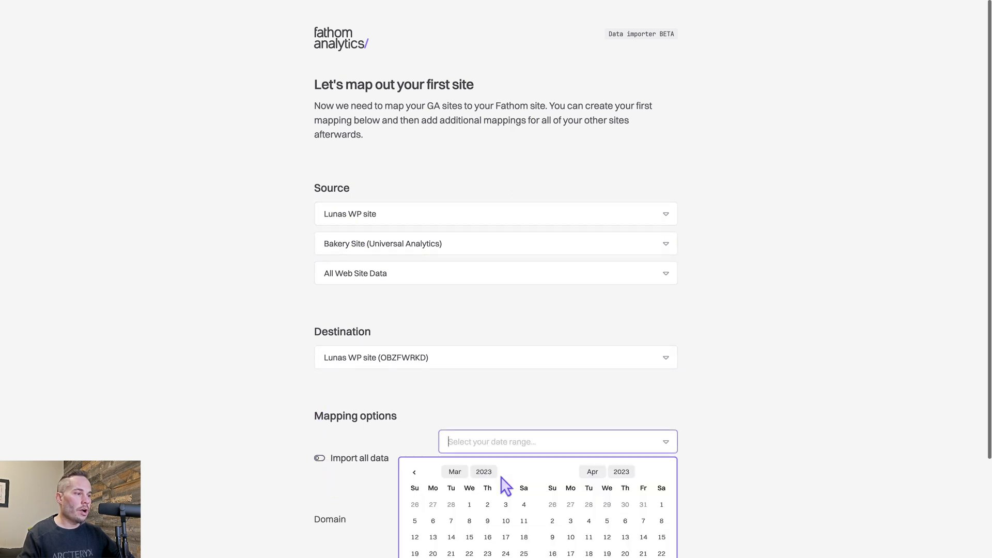
{"action": "left_click", "coordinate": [319, 458]}
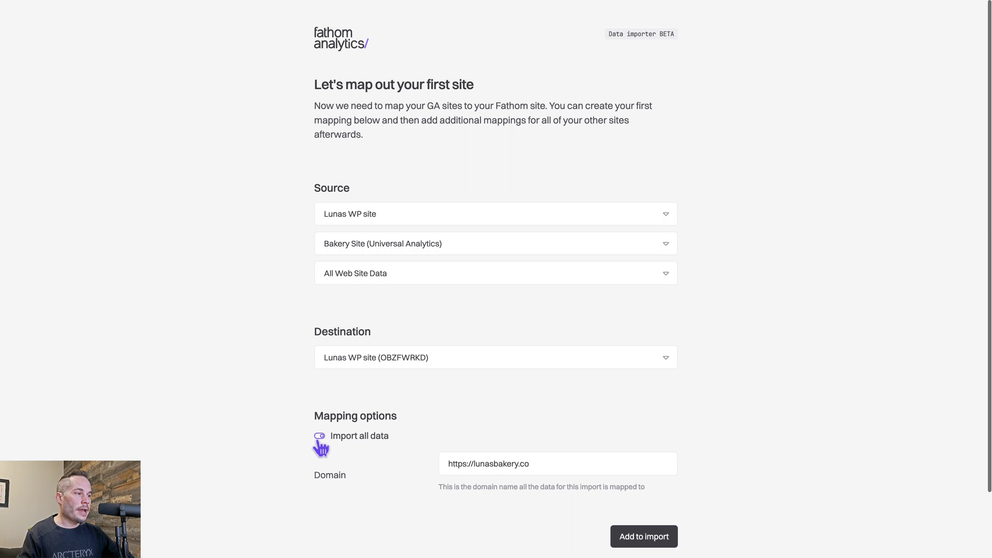
{"action": "left_click", "coordinate": [478, 465]}
{"action": "left_click", "coordinate": [541, 465]}
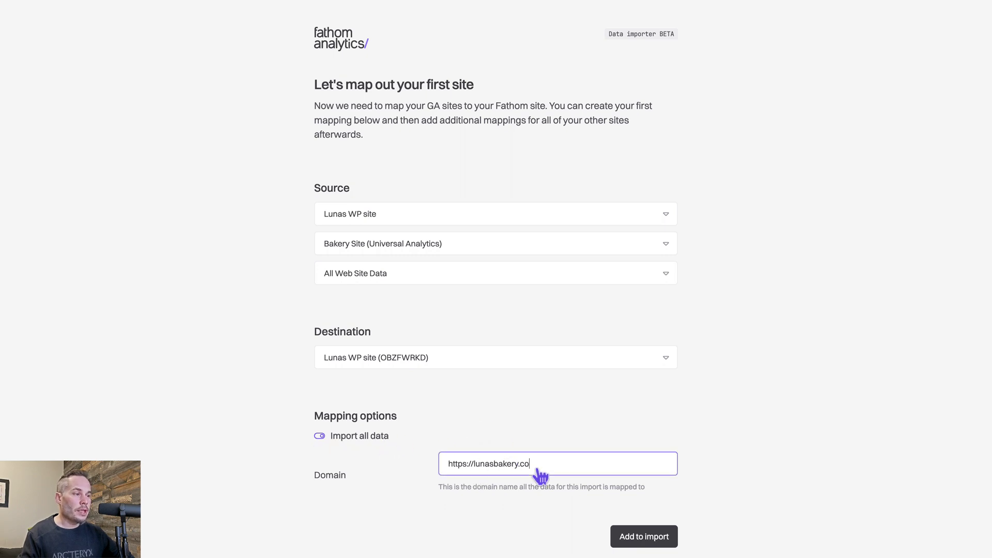
{"action": "left_click", "coordinate": [644, 536]}
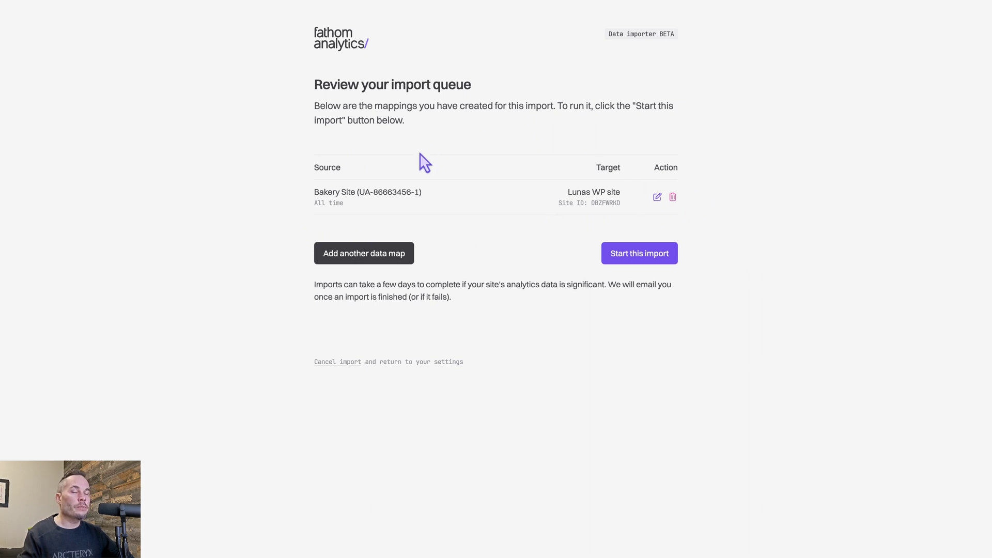
- Queue the Tickys Blog account's Creative Class All Web Site Data view into Ticky Blog
{"action": "left_click", "coordinate": [365, 253]}
{"action": "left_click", "coordinate": [396, 169]}
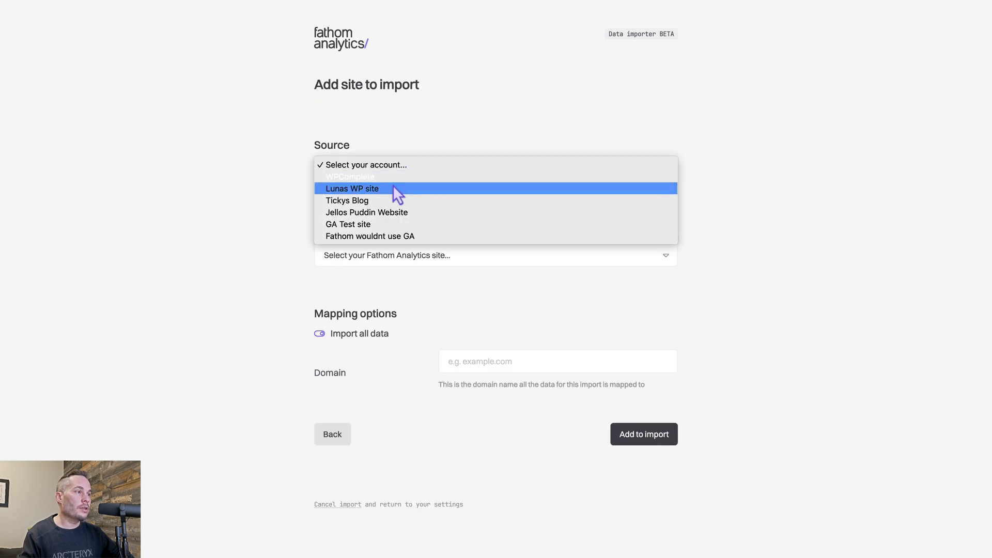
{"action": "left_click", "coordinate": [395, 200]}
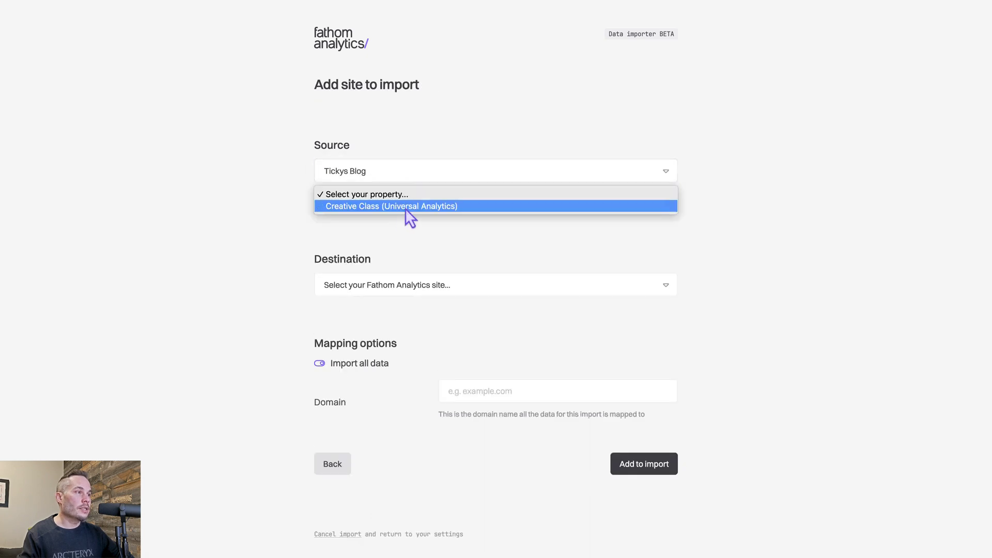
{"action": "left_click", "coordinate": [405, 208]}
{"action": "left_click", "coordinate": [452, 230]}
{"action": "left_click", "coordinate": [396, 235]}
{"action": "left_click", "coordinate": [409, 314]}
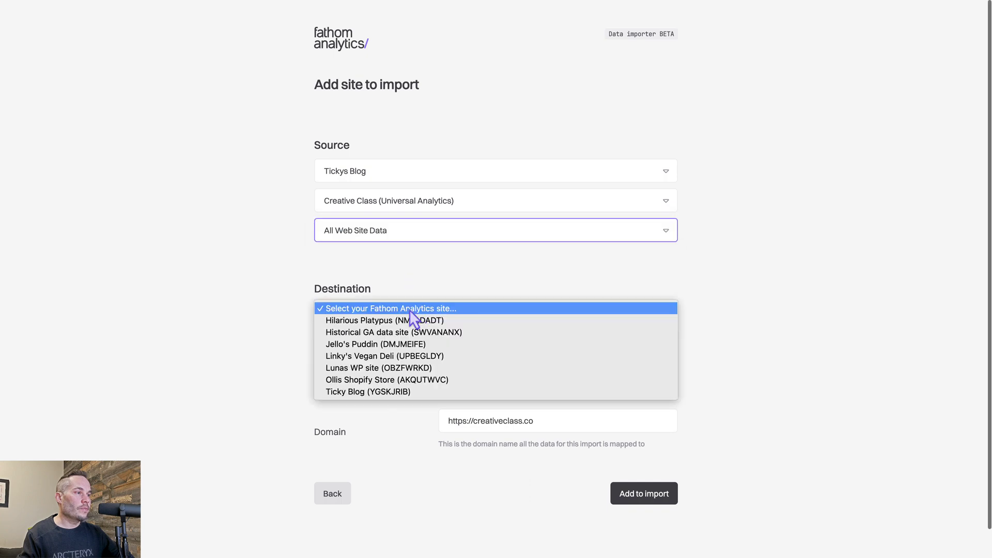
{"action": "left_click", "coordinate": [405, 390]}
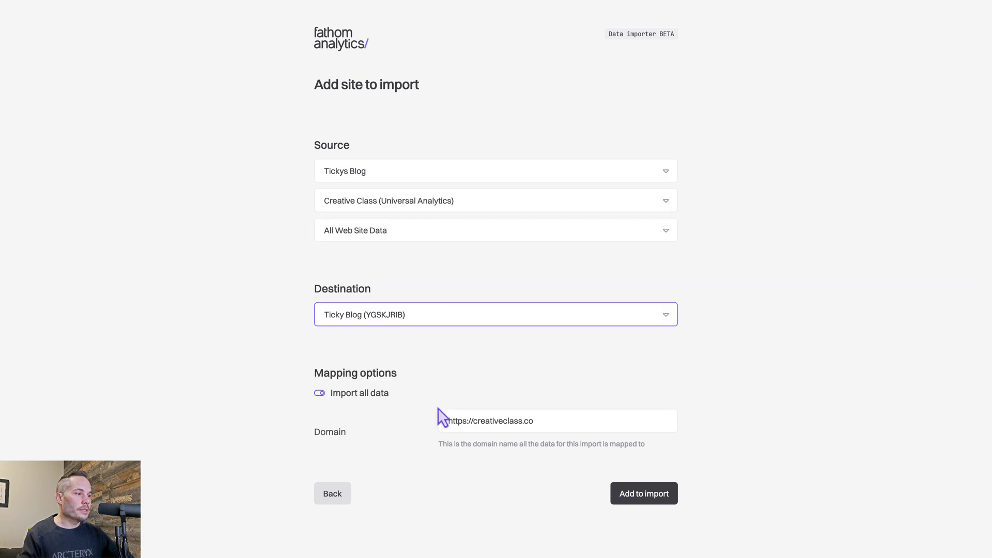
{"action": "left_click", "coordinate": [643, 493]}
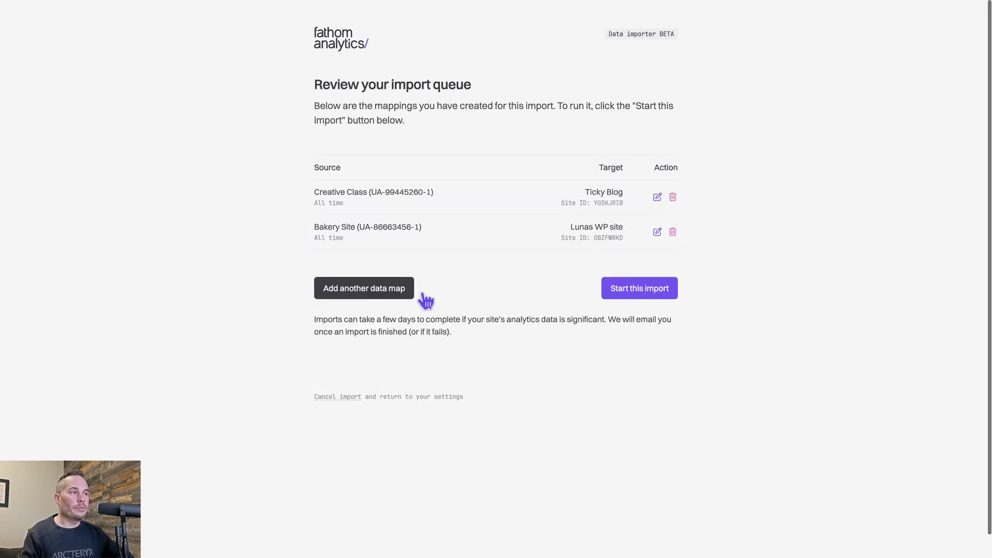
- Queue the Jellos Puddin Universal Analytics All Web Site Data view into Jello's Puddin
{"action": "left_click", "coordinate": [375, 289]}
{"action": "left_click", "coordinate": [360, 168]}
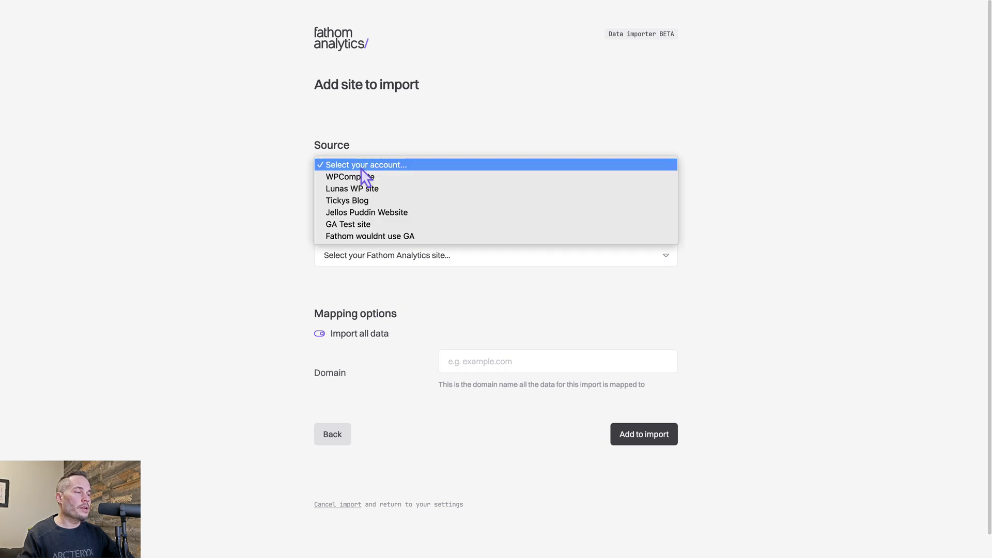
{"action": "left_click", "coordinate": [433, 212]}
{"action": "left_click", "coordinate": [379, 209]}
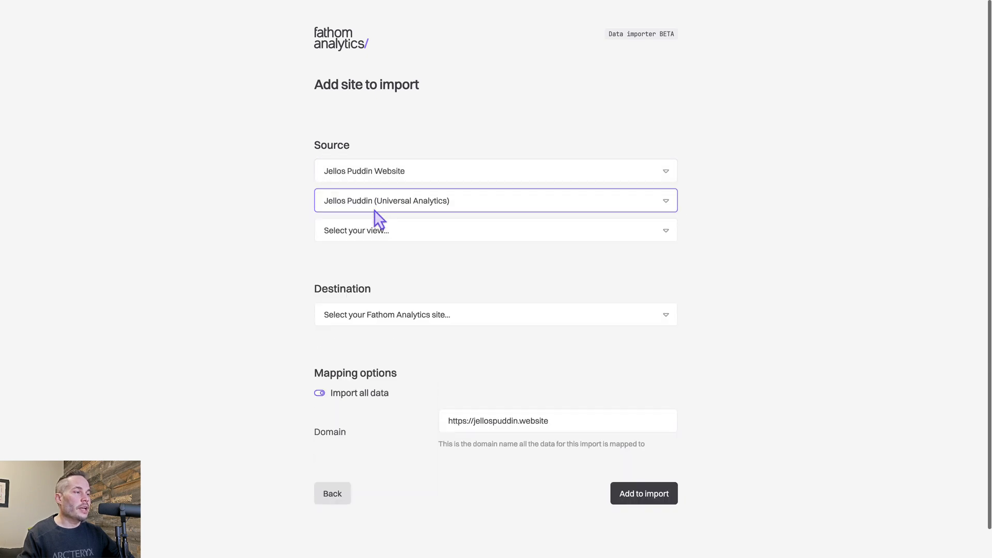
{"action": "left_click", "coordinate": [379, 230]}
{"action": "left_click", "coordinate": [420, 314]}
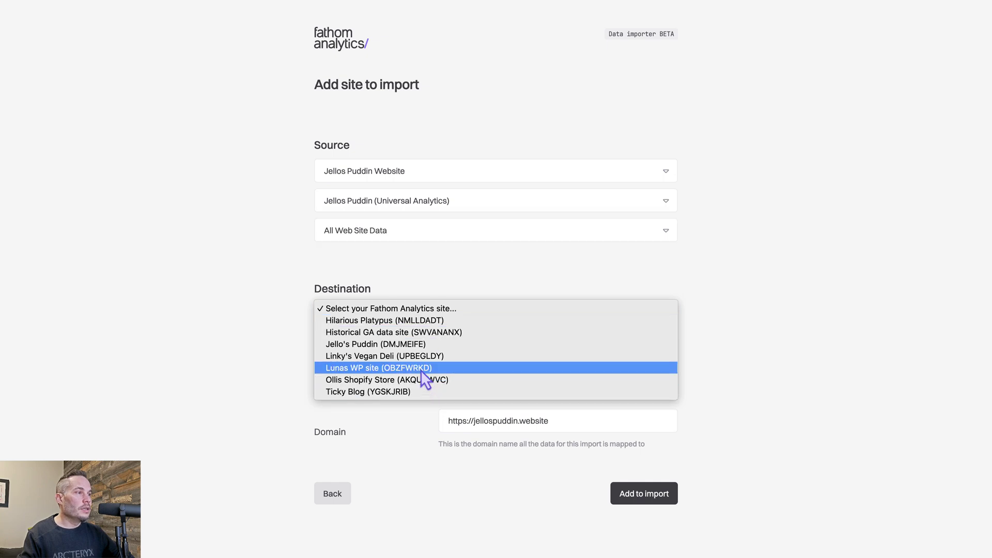
{"action": "left_click", "coordinate": [414, 344]}
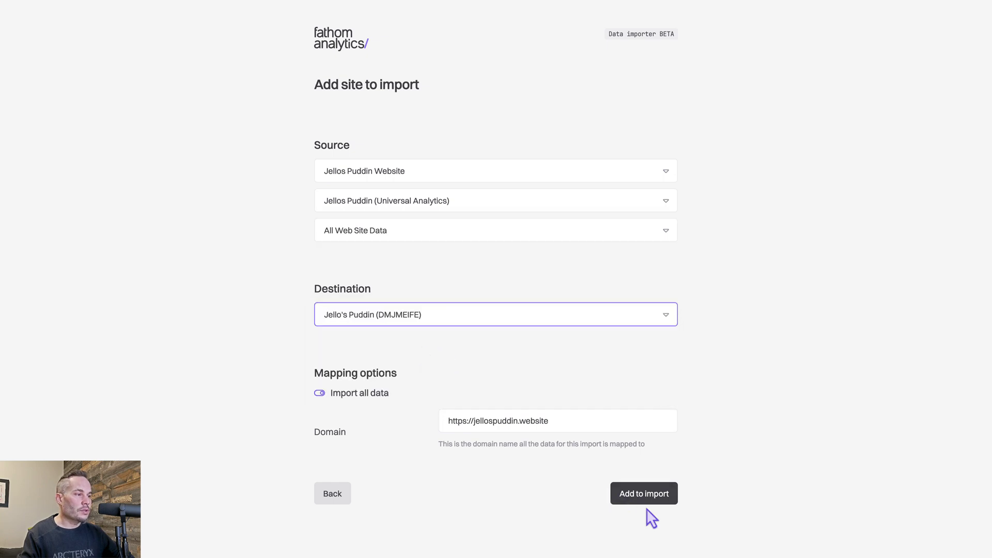
{"action": "left_click", "coordinate": [643, 493]}
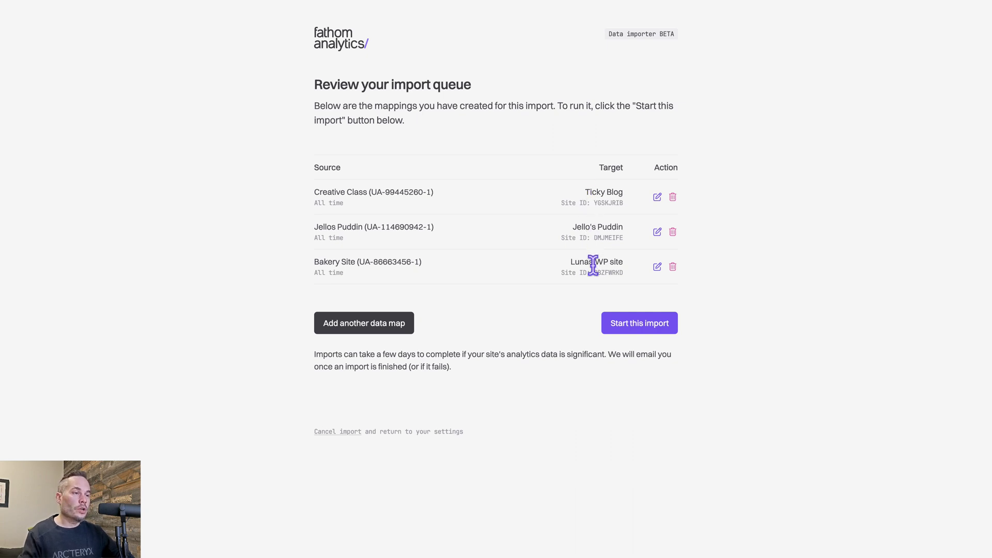
- Start the three-site import and review its per-site progress details
{"action": "left_click", "coordinate": [636, 326]}
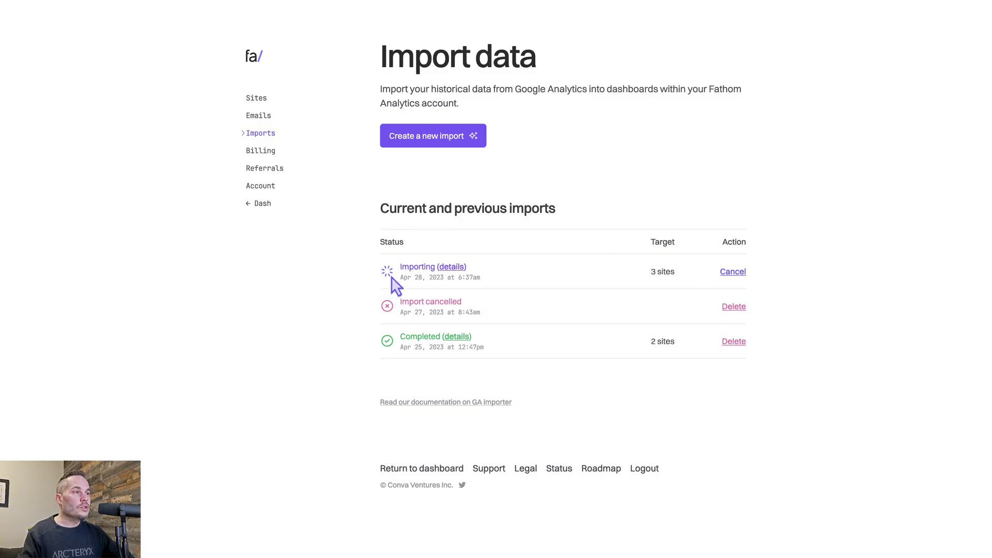
{"action": "left_click", "coordinate": [450, 266]}
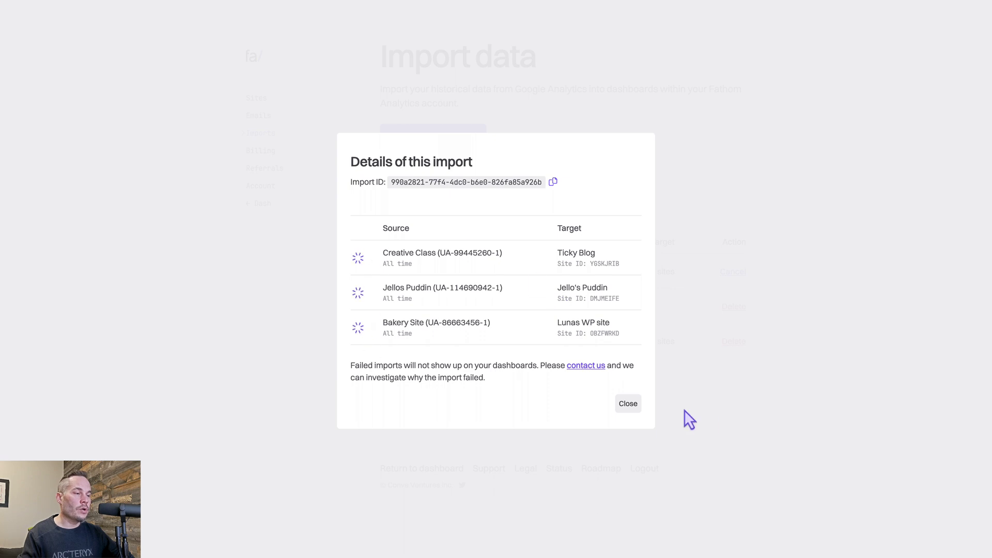
{"action": "left_click", "coordinate": [628, 404]}
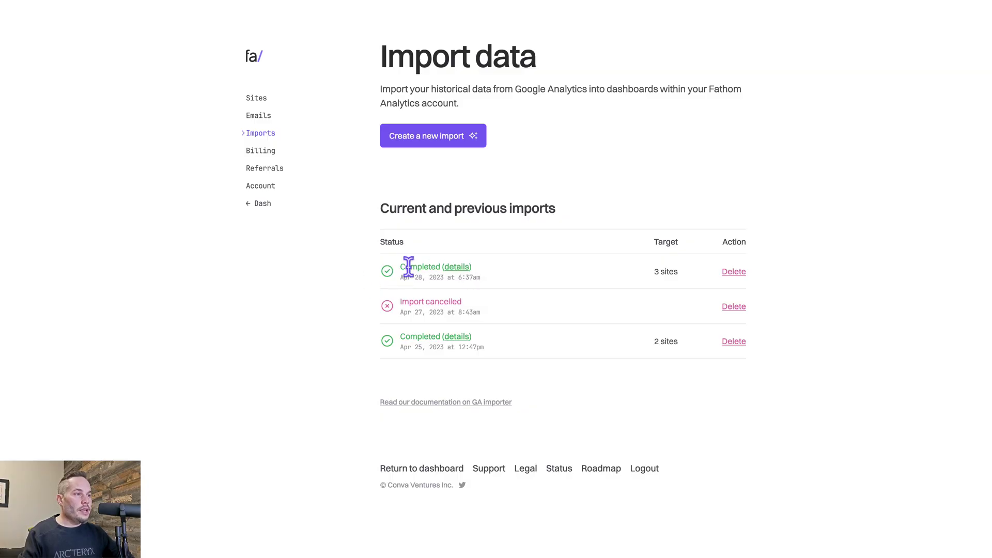
- Confirm all three site imports completed, then return to the Lunas WP site dashboard
{"action": "left_click", "coordinate": [456, 267]}
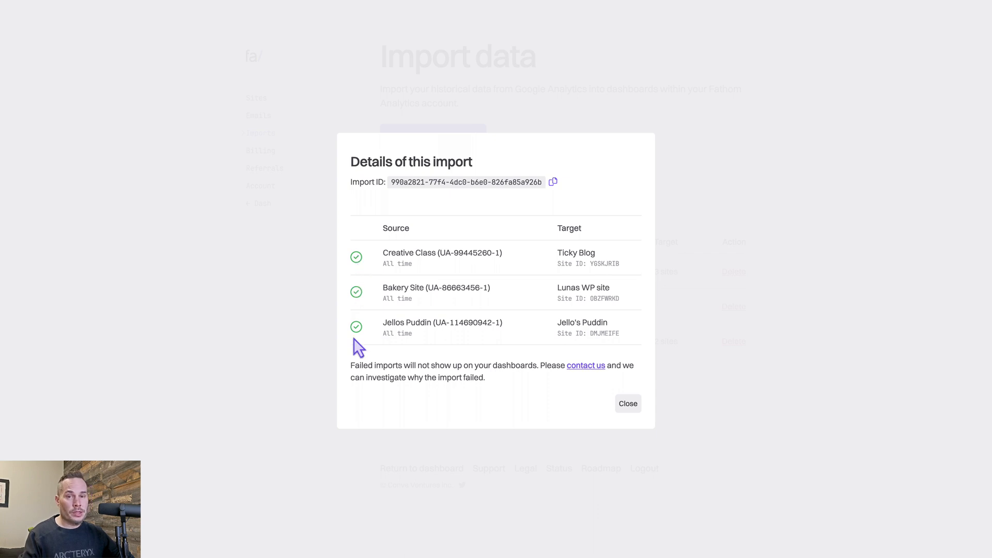
{"action": "left_click", "coordinate": [626, 406]}
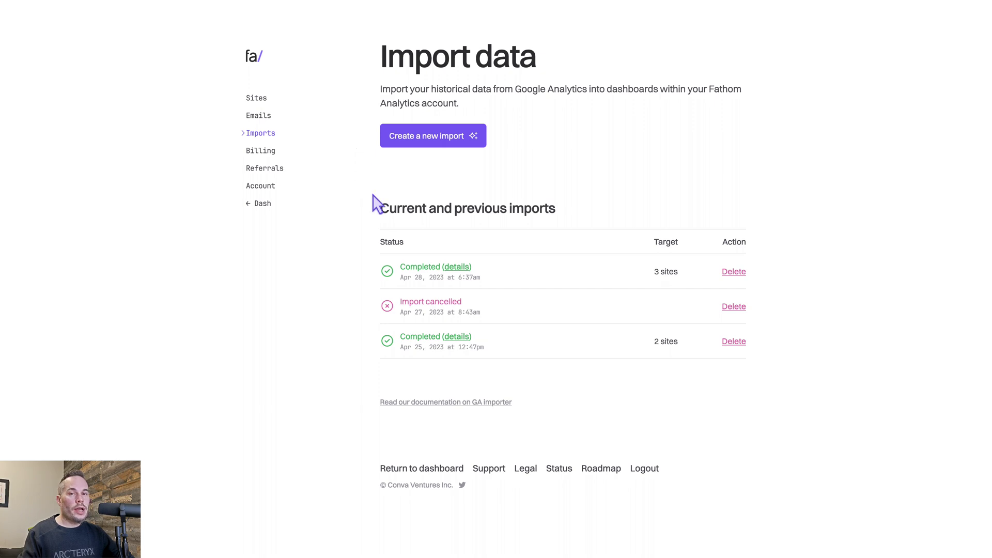
{"action": "left_click", "coordinate": [254, 57]}
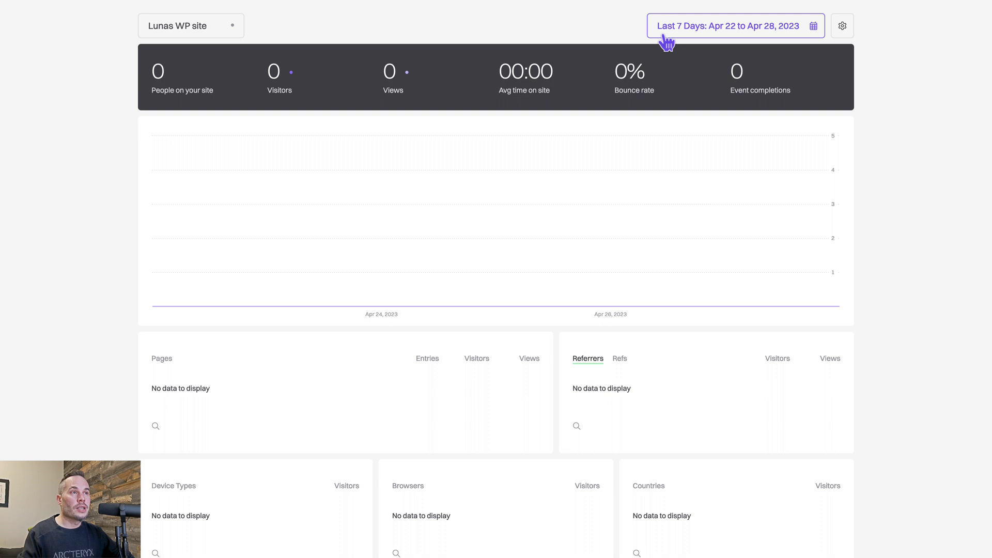
- Switch the Lunas WP site dashboard's date range to All Time
{"action": "left_click", "coordinate": [783, 31]}
{"action": "left_click", "coordinate": [497, 175]}
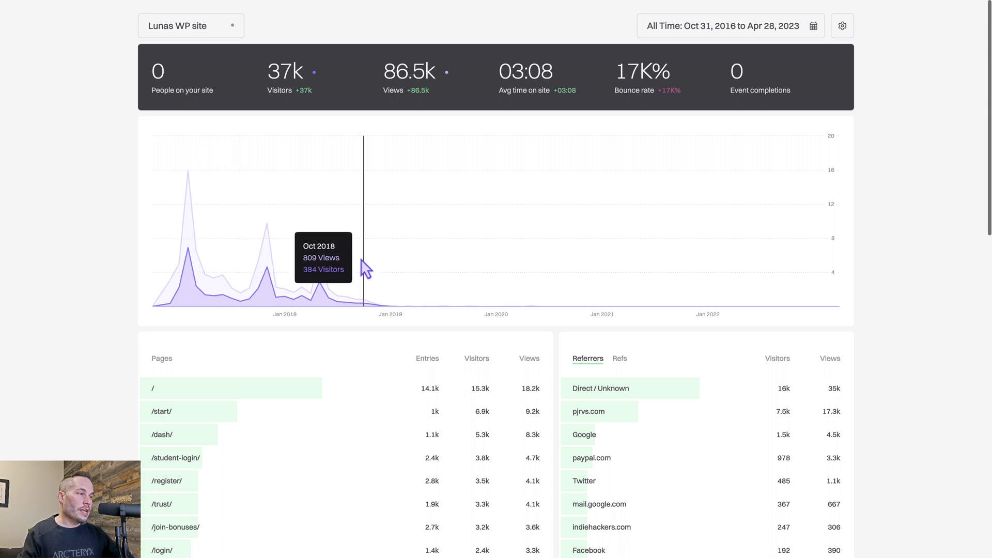
{"action": "mouse_move", "coordinate": [360, 304]}
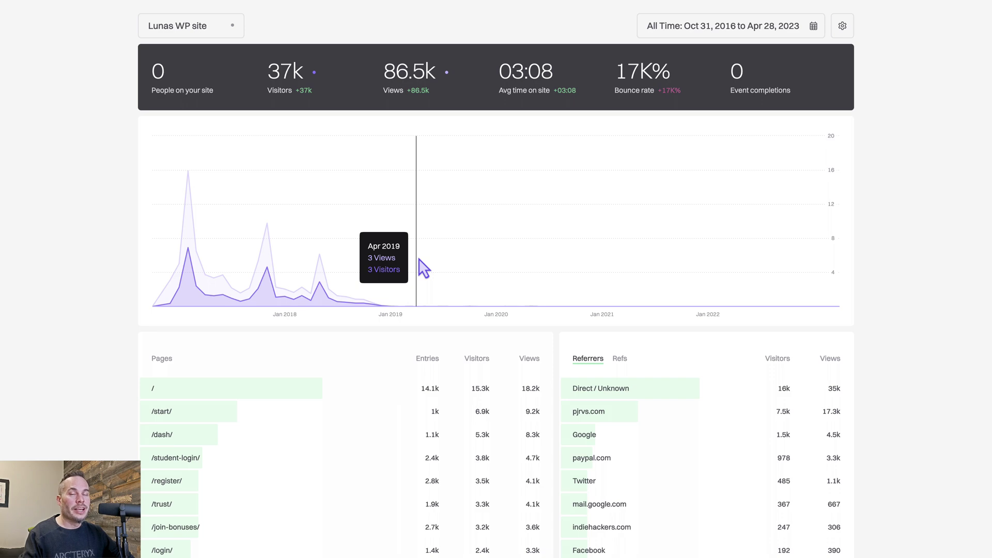
{"action": "scroll", "coordinate": [419, 258], "scroll_direction": "down", "scroll_amount": 5}
{"action": "scroll", "coordinate": [418, 259], "scroll_direction": "down", "scroll_amount": 5}
{"action": "scroll", "coordinate": [419, 258], "scroll_direction": "down", "scroll_amount": 5}
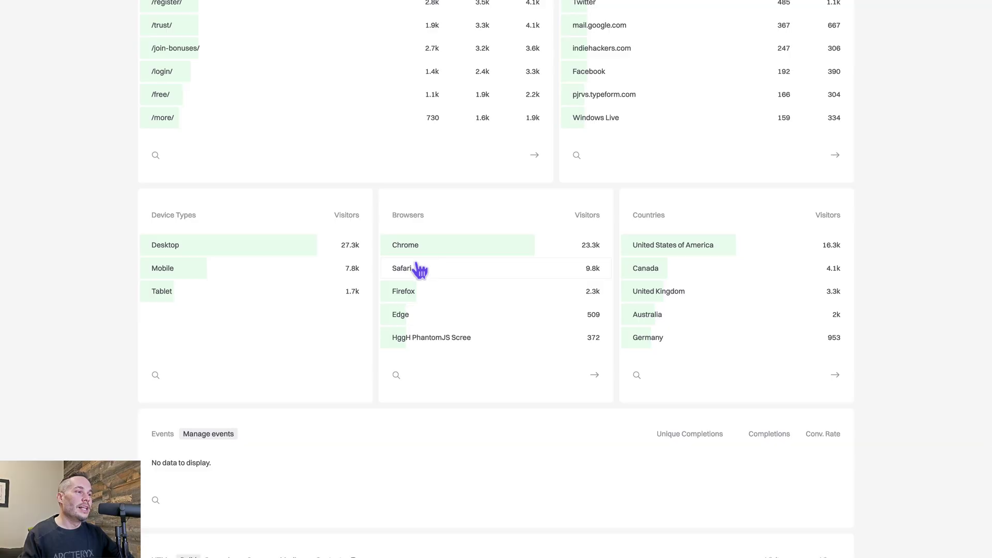
{"action": "scroll", "coordinate": [252, 303], "scroll_direction": "up", "scroll_amount": 10}
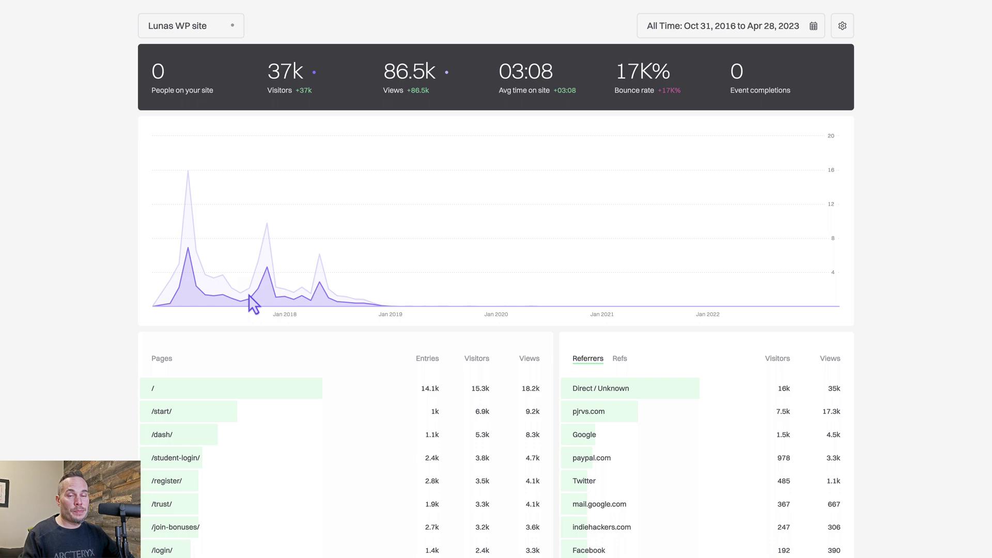
{"action": "scroll", "coordinate": [252, 304], "scroll_direction": "down", "scroll_amount": 10}
{"action": "scroll", "coordinate": [252, 304], "scroll_direction": "down", "scroll_amount": 5}
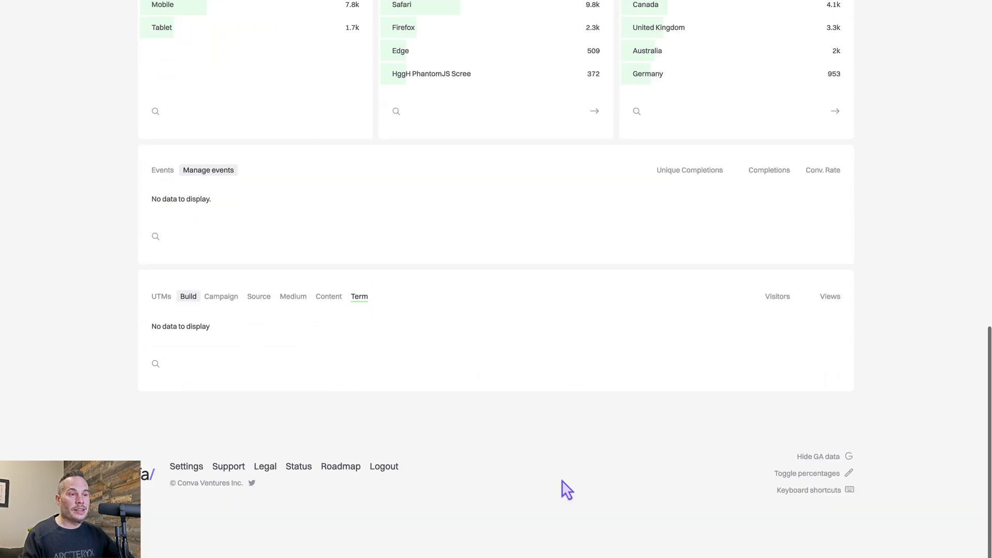
{"action": "left_click", "coordinate": [819, 457]}
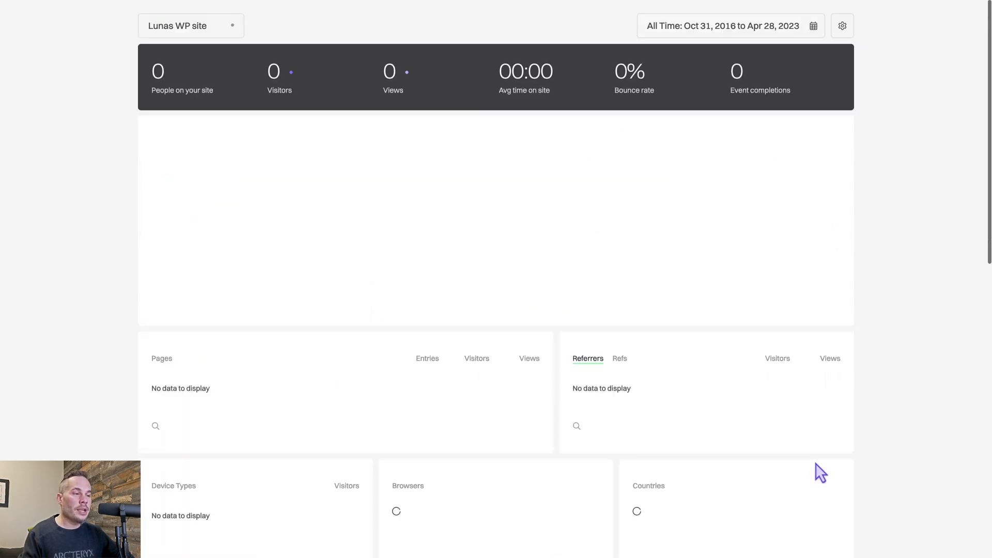